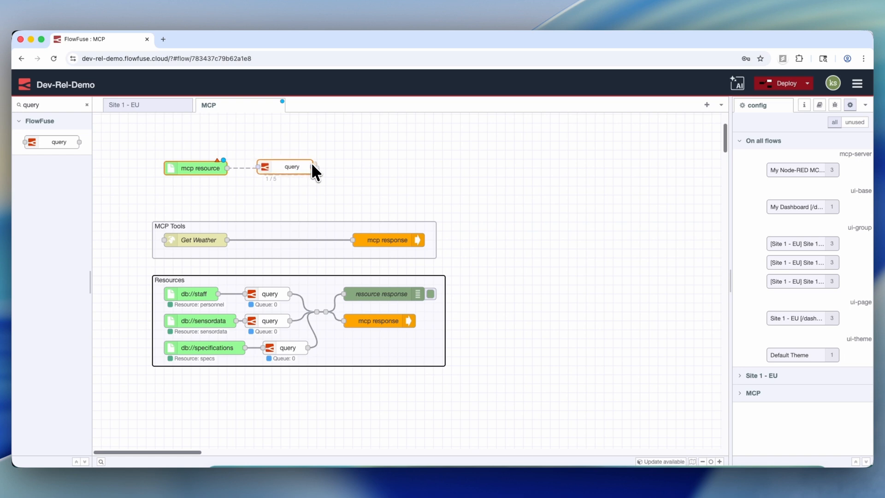
- Wire a query node after the mcp resource node, add an mcp response node and connect the query's output to it
{"action": "left_click_drag", "start_coordinate": [227, 167], "coordinate": [277, 167]}
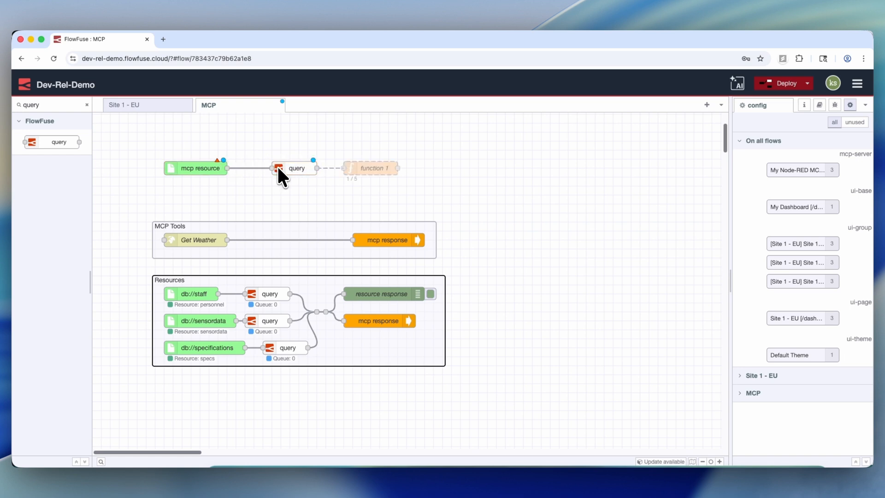
{"action": "left_click", "coordinate": [415, 181]}
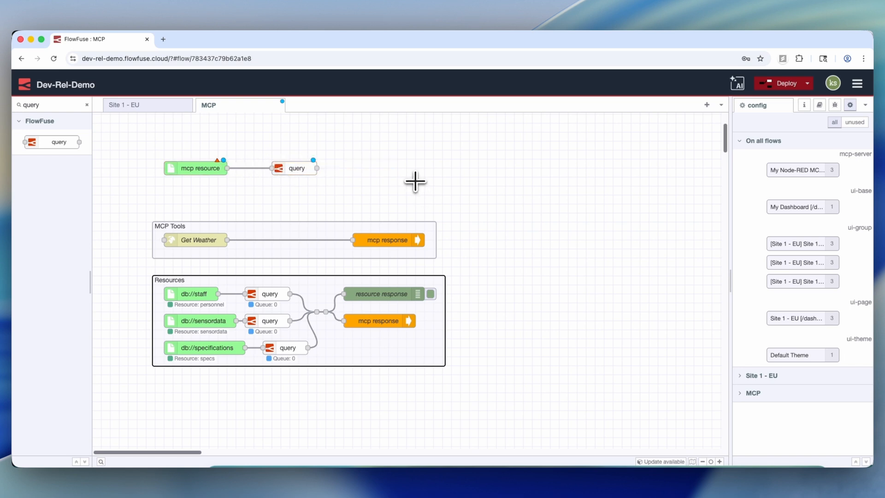
{"action": "left_click", "coordinate": [87, 105]}
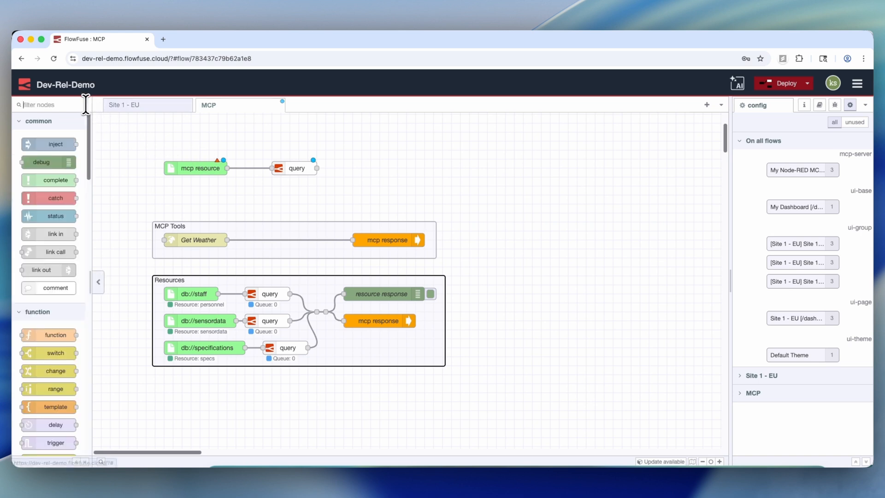
{"action": "type", "text": "mcp"}
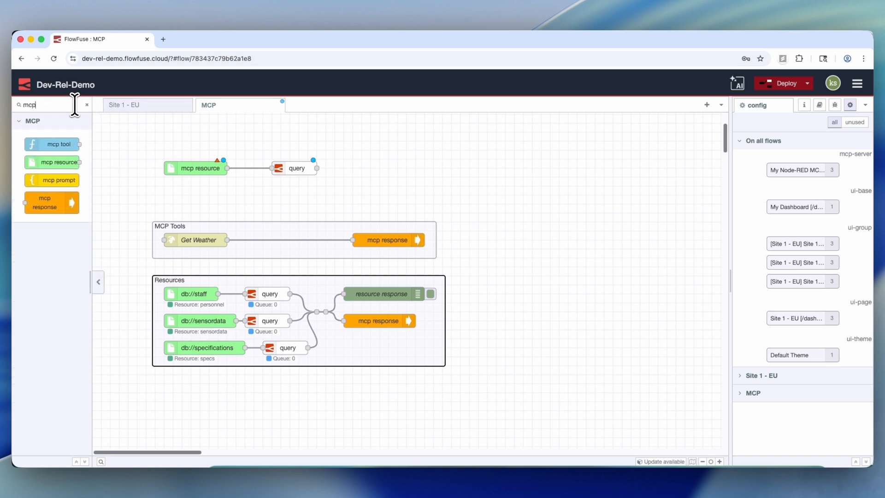
{"action": "left_click_drag", "start_coordinate": [65, 203], "coordinate": [390, 171]}
{"action": "left_click_drag", "start_coordinate": [317, 168], "coordinate": [345, 168]}
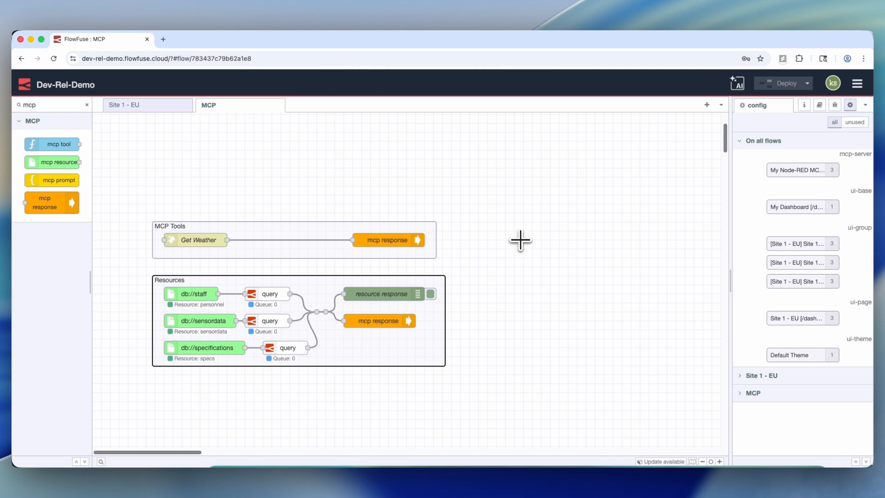
- Review the properties of the db://staff and db://sensordata resource nodes in the Resources group
{"action": "double_click", "coordinate": [187, 294]}
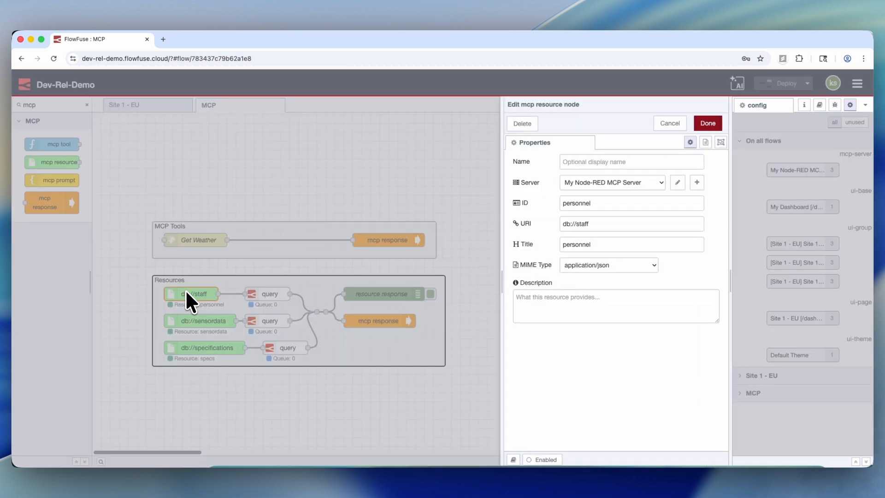
{"action": "left_click", "coordinate": [670, 123]}
{"action": "double_click", "coordinate": [207, 322]}
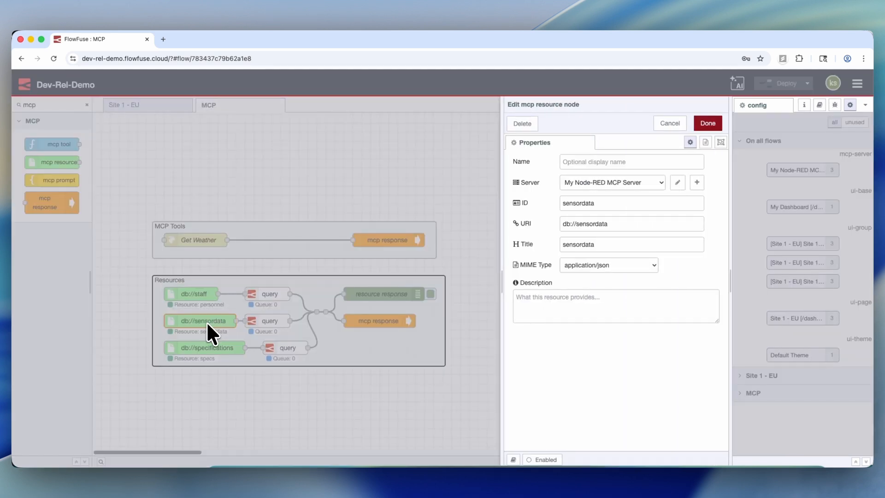
{"action": "left_click", "coordinate": [670, 123]}
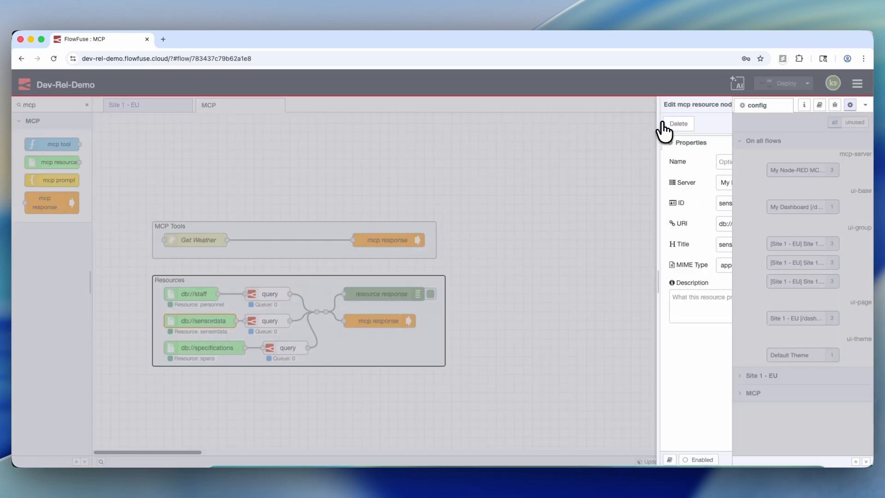
- Examine the full SQL statement in the sensordata query node and the properties of the mcp response node in the Resources group
{"action": "left_click", "coordinate": [274, 318]}
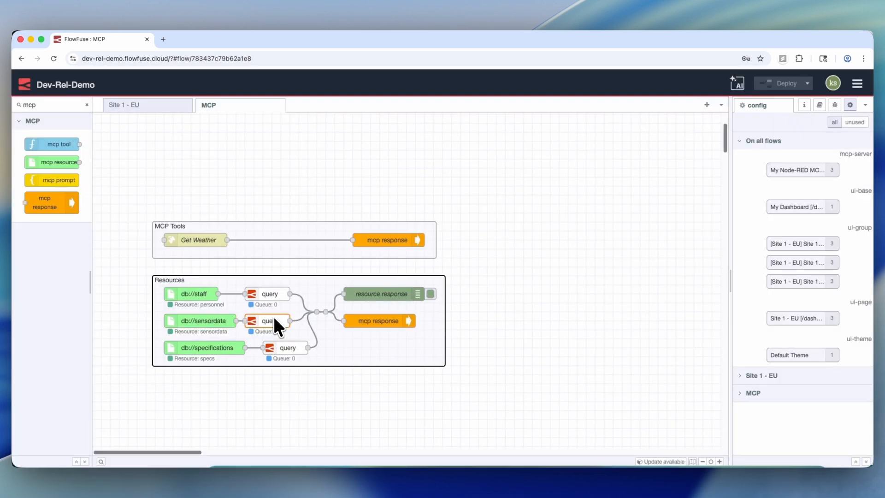
{"action": "double_click", "coordinate": [275, 319]}
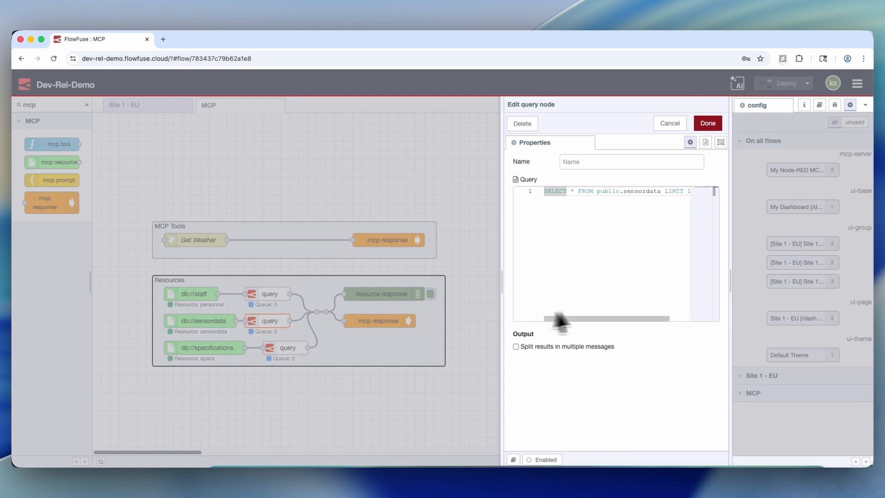
{"action": "left_click_drag", "start_coordinate": [502, 290], "coordinate": [261, 272]}
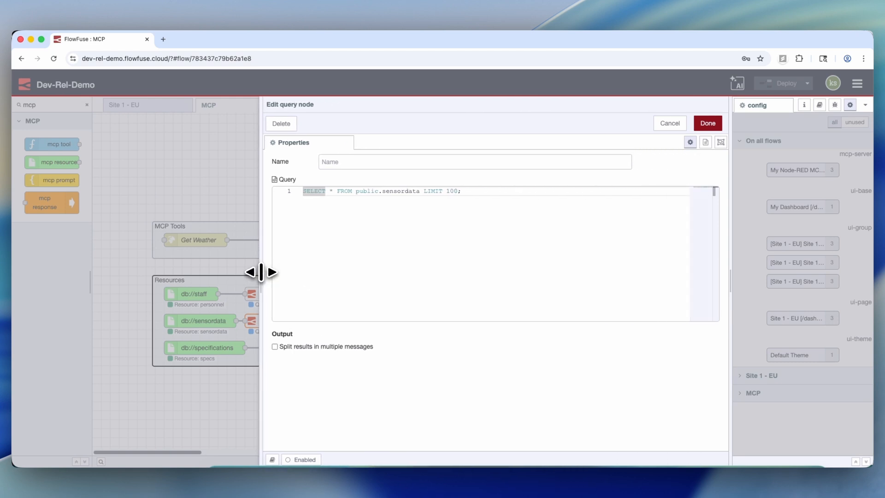
{"action": "left_click", "coordinate": [668, 123]}
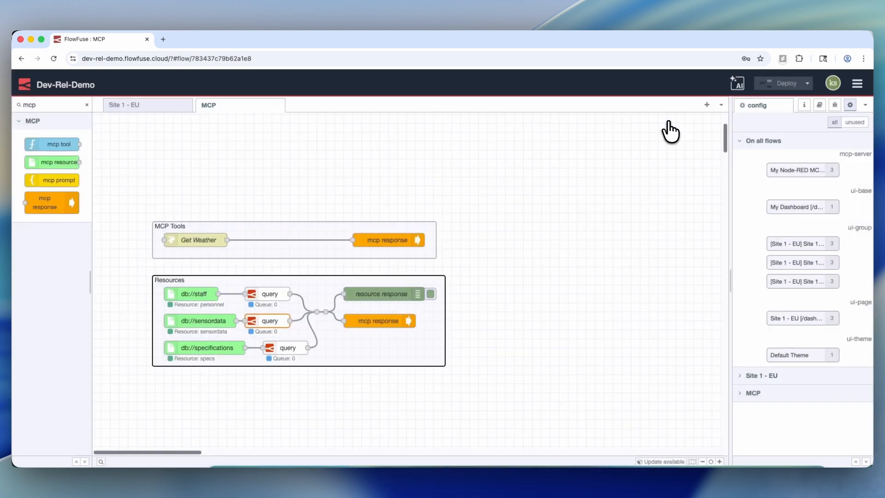
{"action": "double_click", "coordinate": [374, 321]}
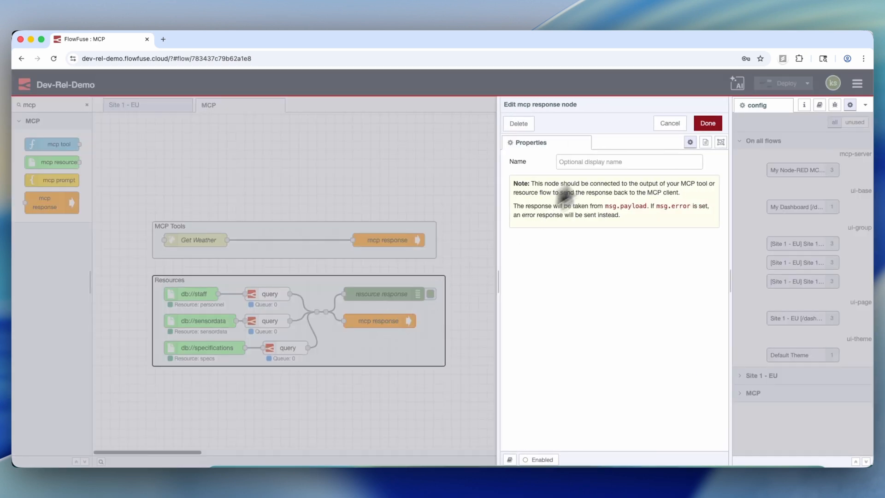
{"action": "left_click", "coordinate": [669, 123]}
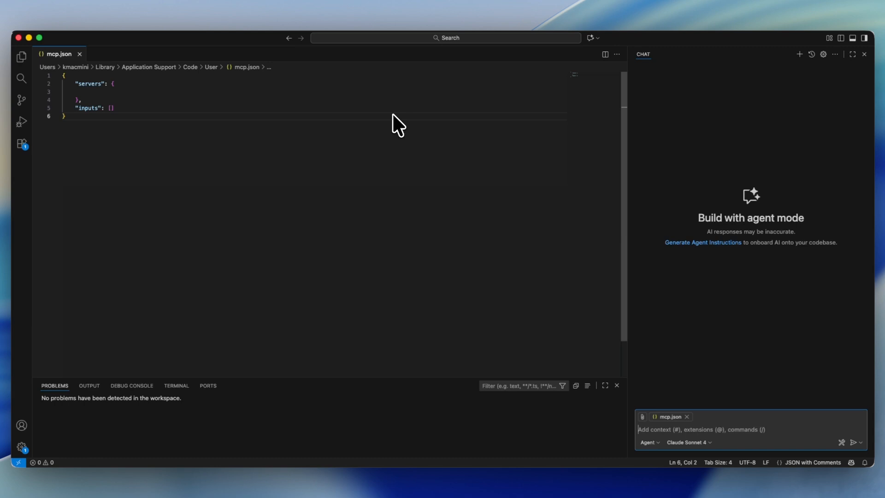
- In VS Code, start adding an MCP server of the HTTP (HTTP or Server-Sent Events) type
{"action": "left_click", "coordinate": [459, 38]}
{"action": "type", "text": ">mcp"}
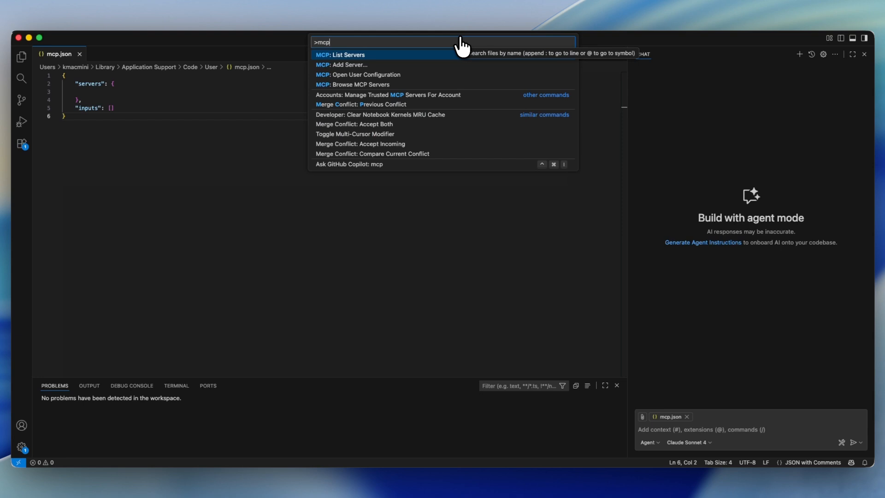
{"action": "key", "text": "Down"}
{"action": "key", "text": "Down"}
{"action": "key", "text": "Down"}
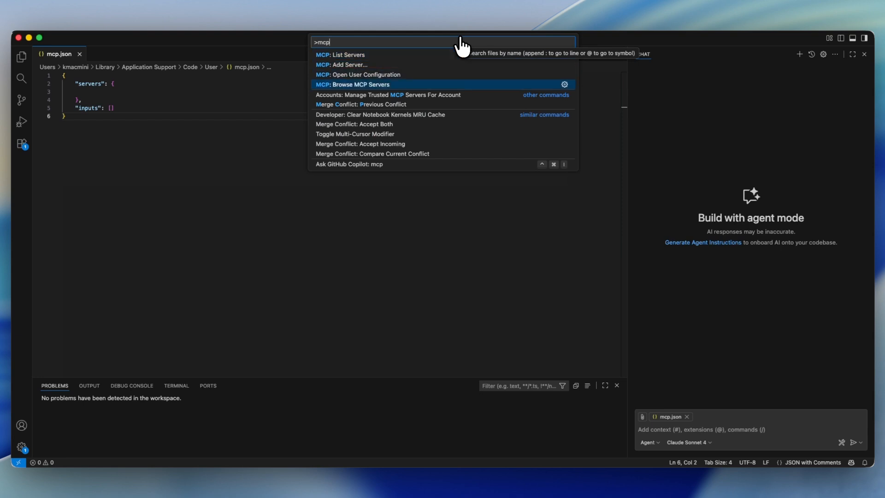
{"action": "key", "text": "Up"}
{"action": "key", "text": "Up"}
{"action": "key", "text": "Return"}
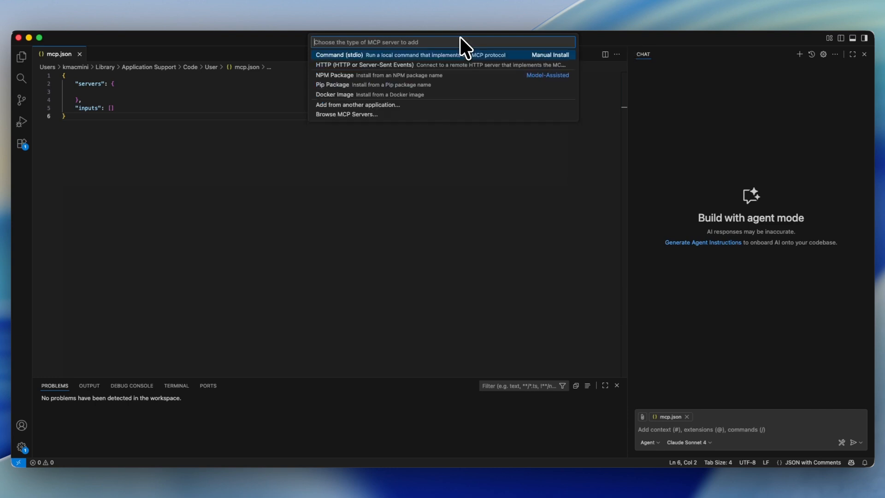
{"action": "key", "text": "Down"}
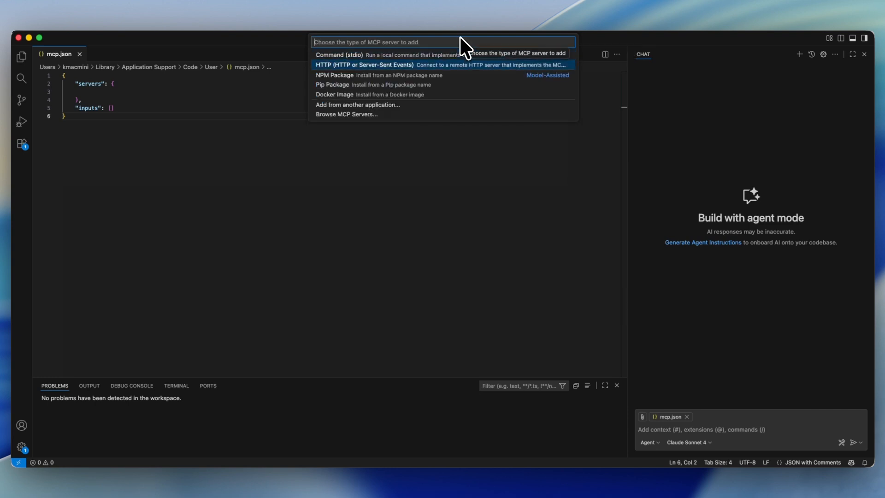
{"action": "key", "text": "Return"}
{"action": "type", "text": "https://dev-rel-demo.flowfuse.cloud/"}
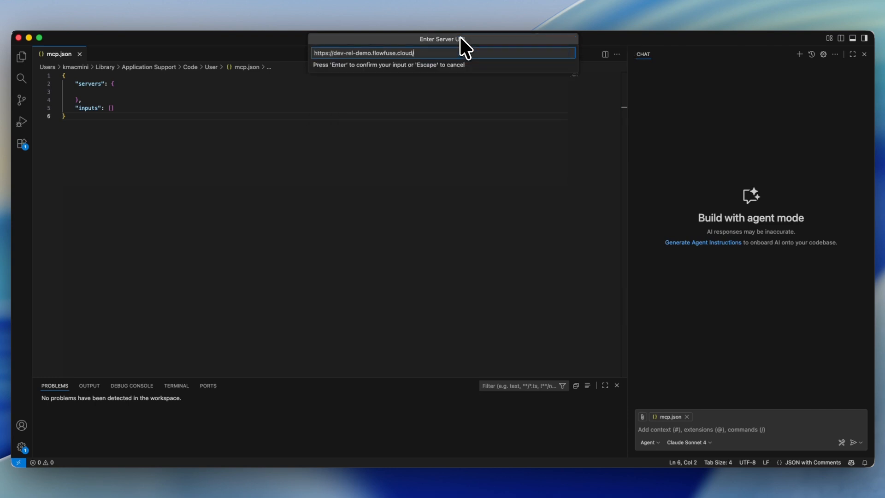
{"action": "type", "text": "mcp"}
{"action": "key", "text": "Return"}
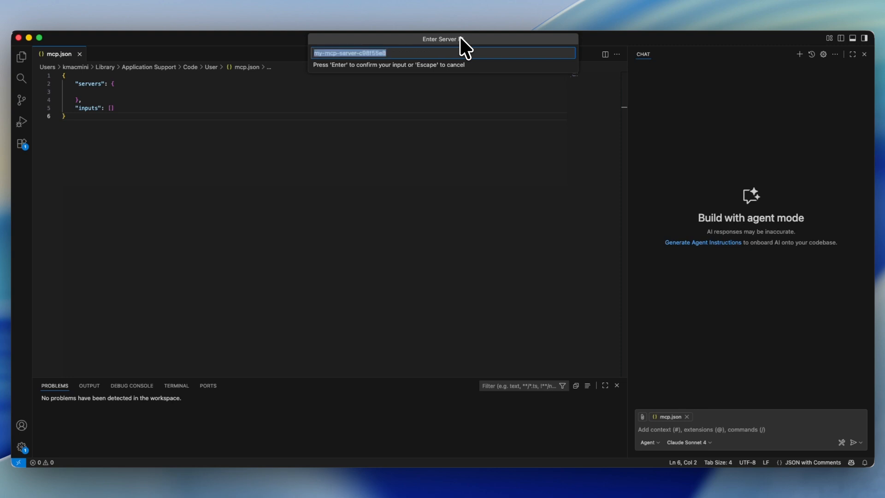
{"action": "type", "text": "FlowFuse MCP Server"}
{"action": "key", "text": "Return"}
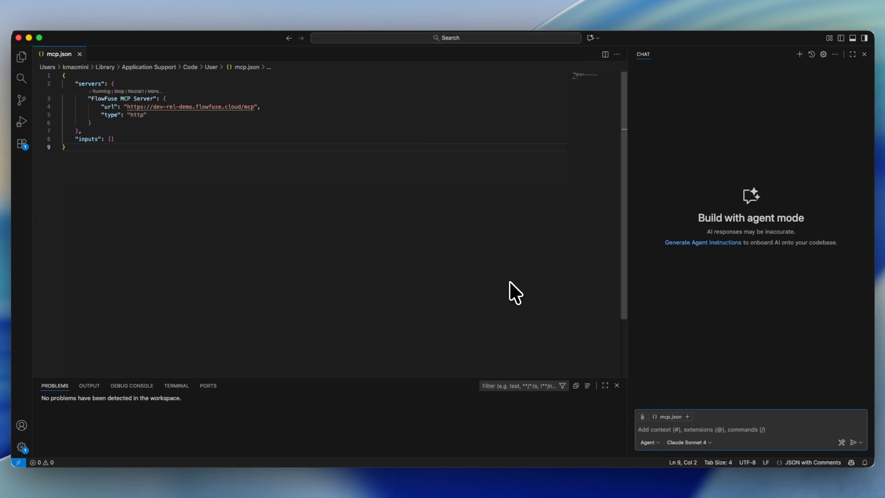
- Attach the MCP resources personnel (db://staff), sensordata (db://sensordata) and specs (db://specifications) to the chat as context
{"action": "left_click", "coordinate": [642, 417]}
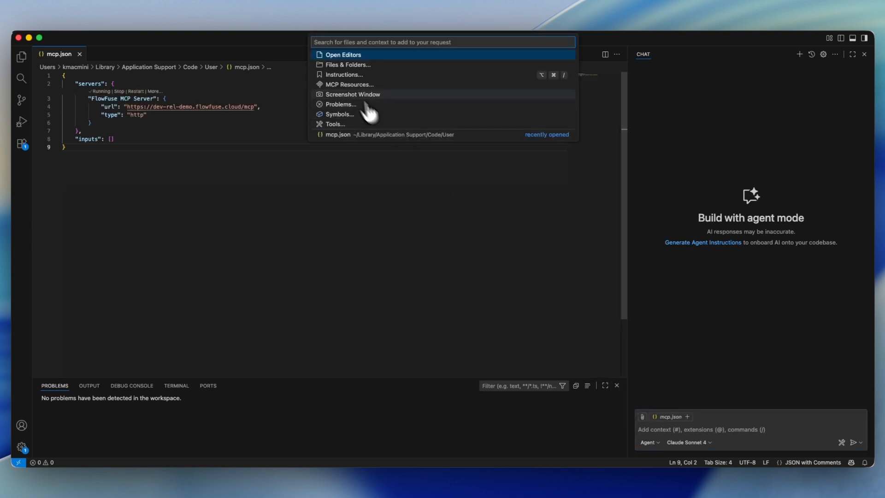
{"action": "left_click", "coordinate": [345, 84]}
{"action": "left_click", "coordinate": [339, 69]}
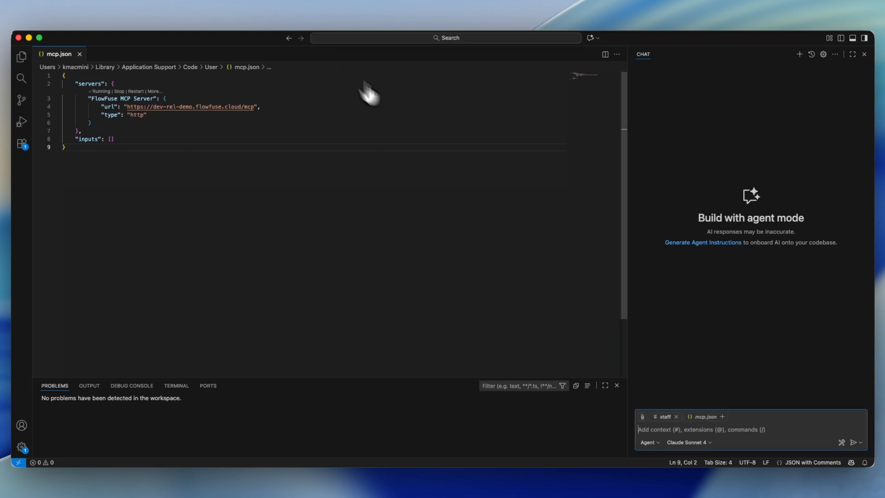
{"action": "left_click", "coordinate": [642, 416]}
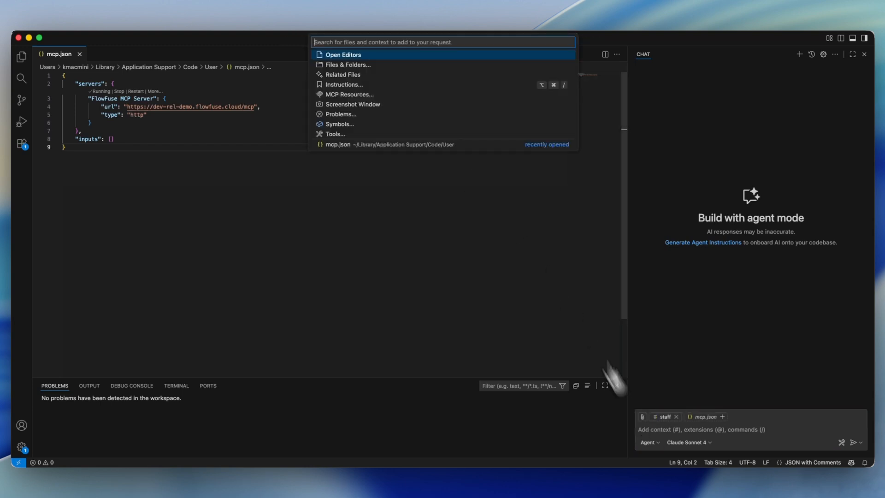
{"action": "left_click", "coordinate": [362, 94]}
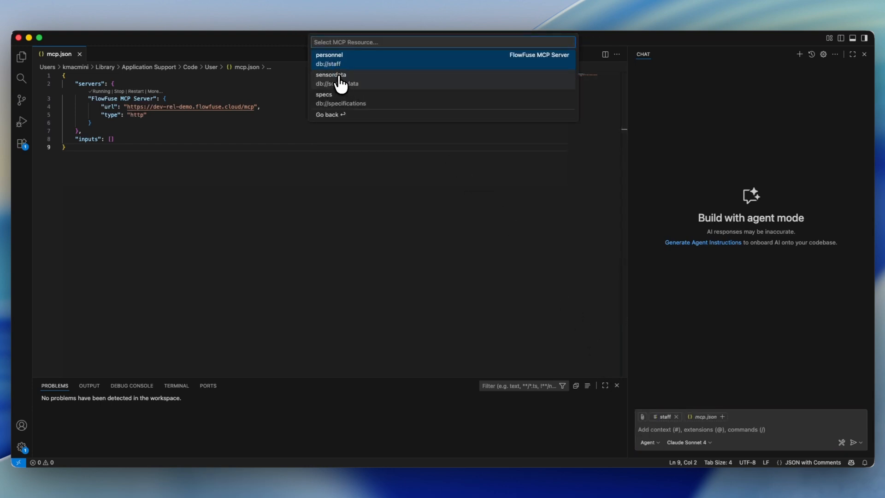
{"action": "left_click", "coordinate": [340, 78]}
{"action": "left_click", "coordinate": [643, 417]}
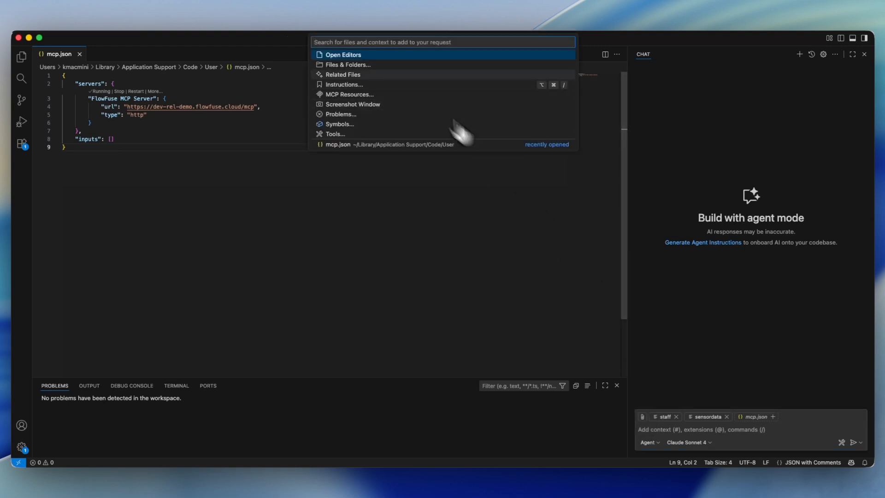
{"action": "left_click", "coordinate": [353, 94]}
{"action": "left_click", "coordinate": [350, 99]}
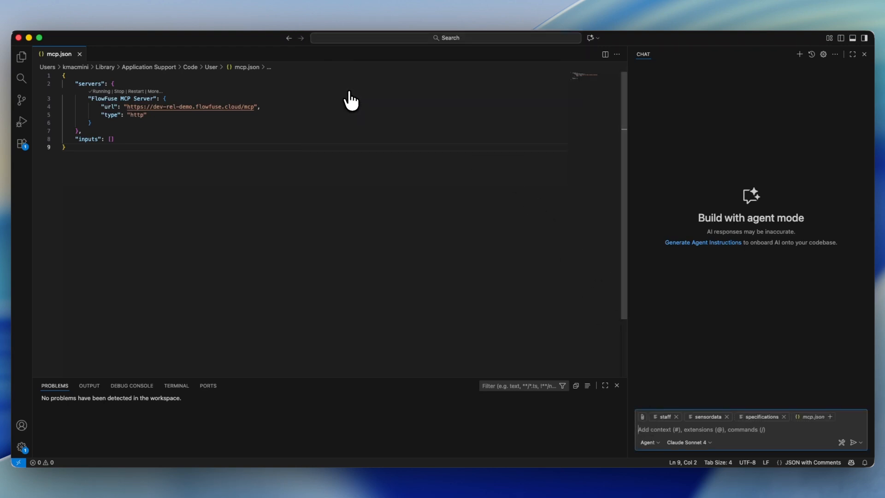
- Ask the chat agent "Are there any panels currently exceeding their stated specifications?"
{"action": "type", "text": "Are "}
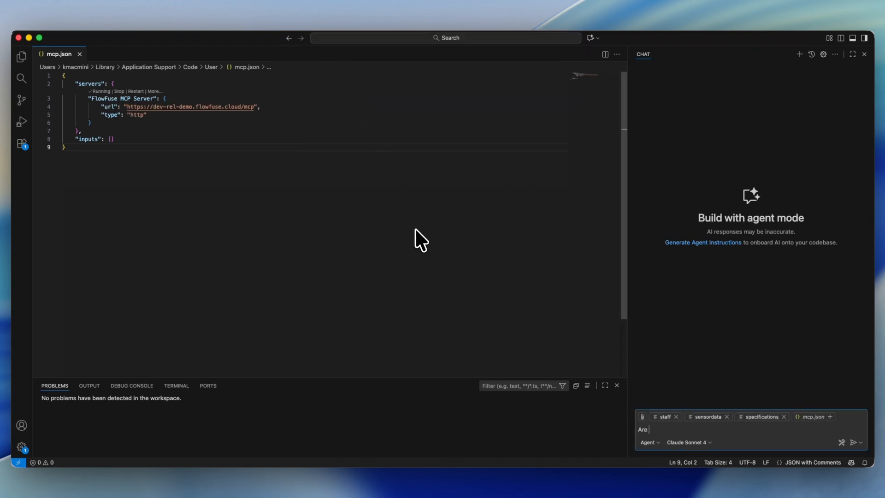
{"action": "type", "text": "there any panels currently exceeding the"}
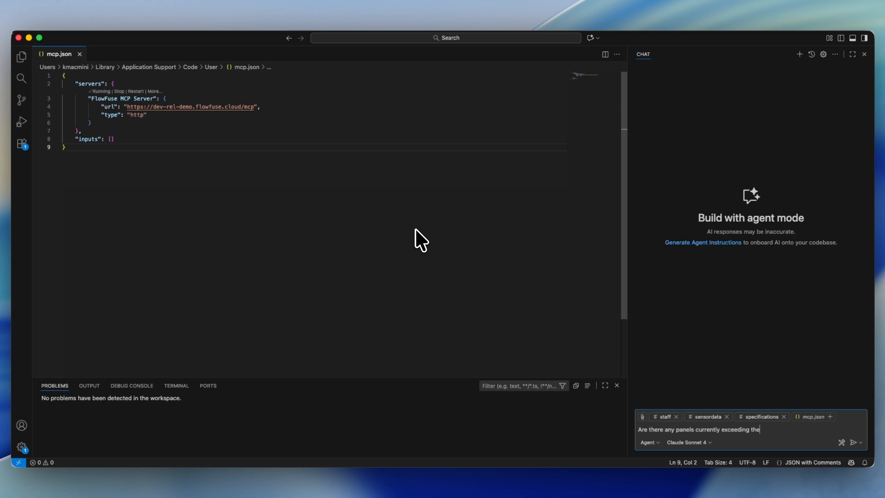
{"action": "type", "text": "ir stated specifications?"}
{"action": "key", "text": "Return"}
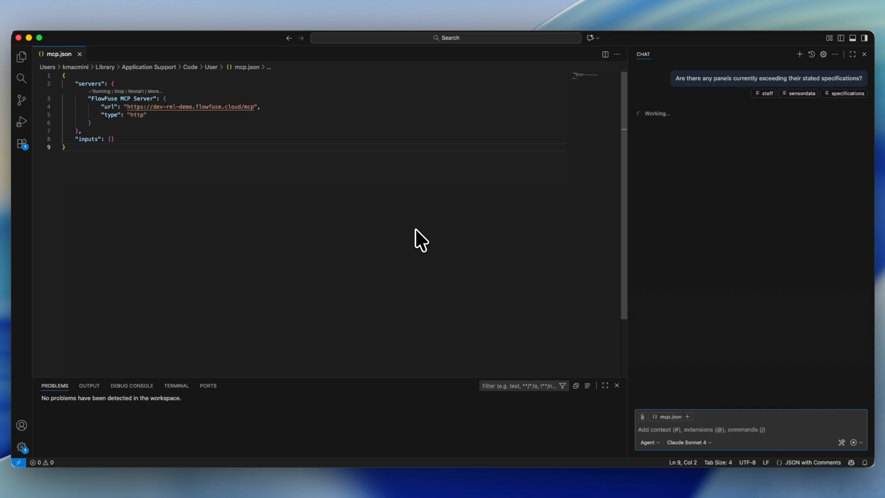